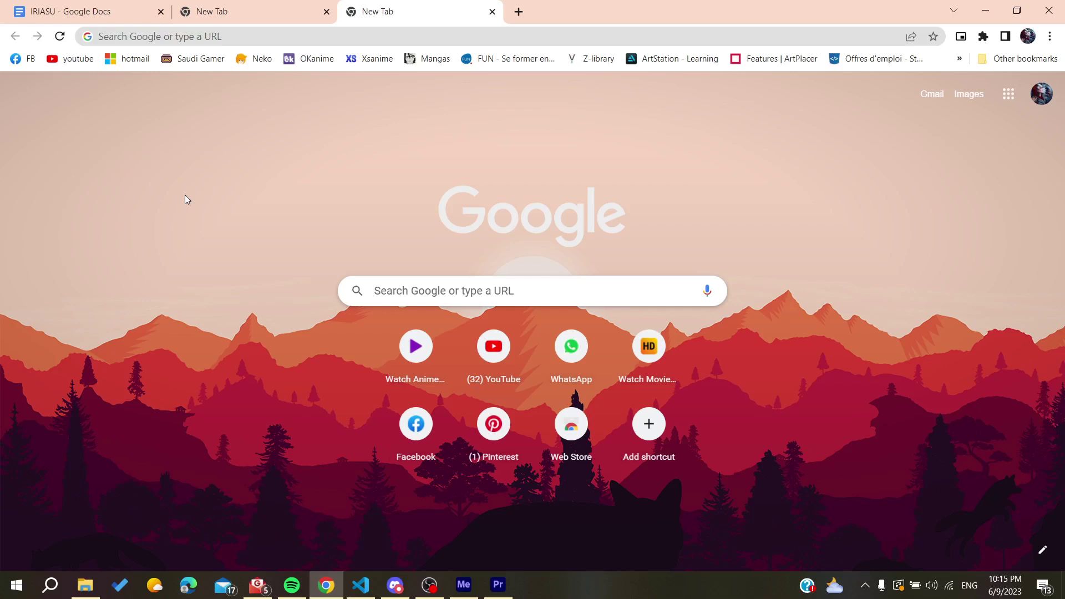
Search Google for 'figma' and open the official Figma website
click(144, 36)
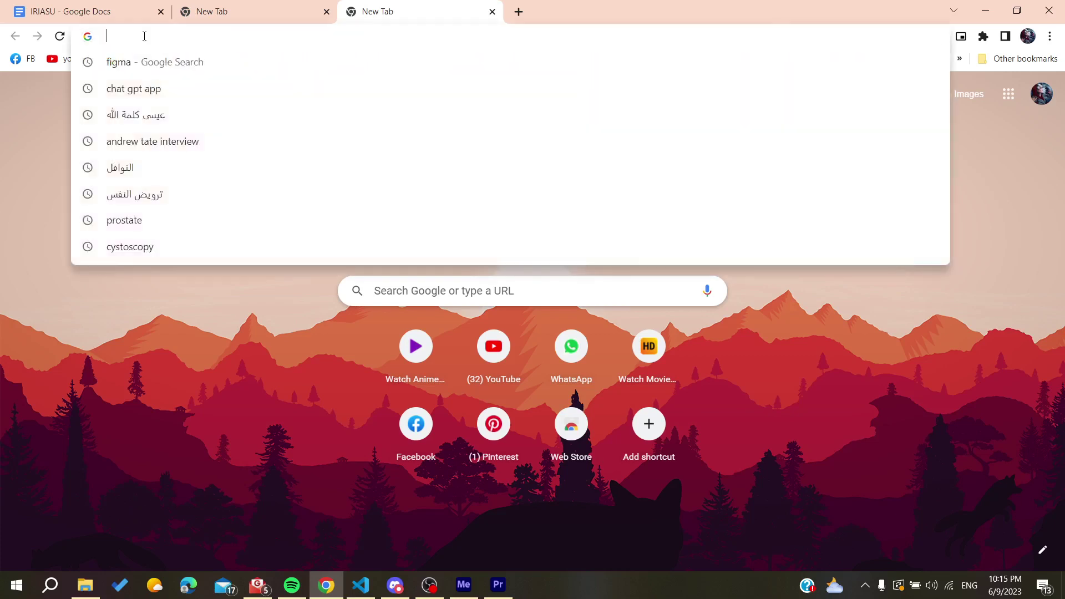
text(figma)
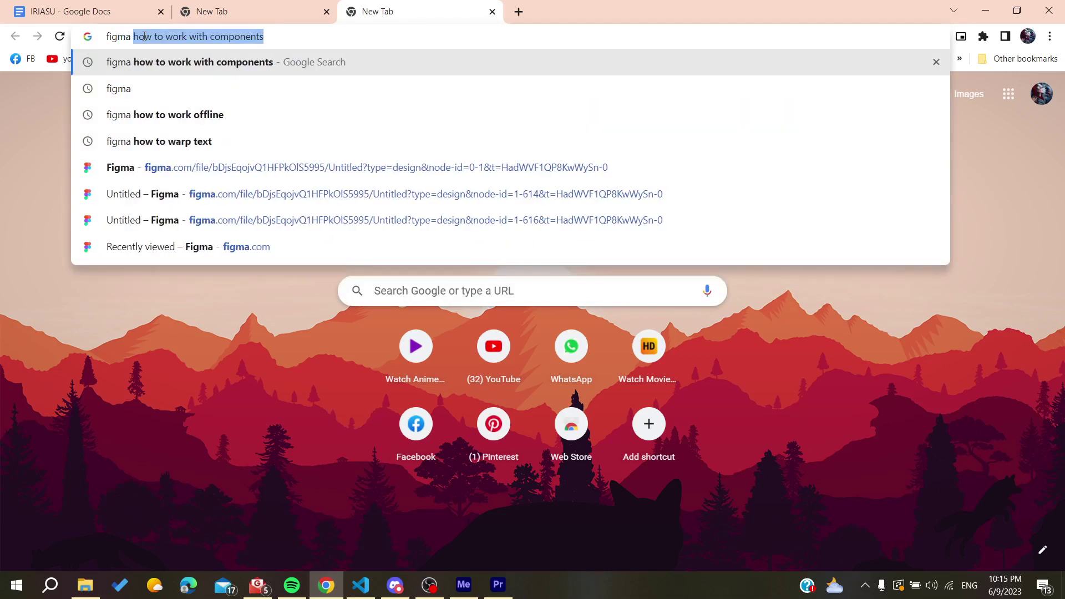
key(Delete)
key(Return)
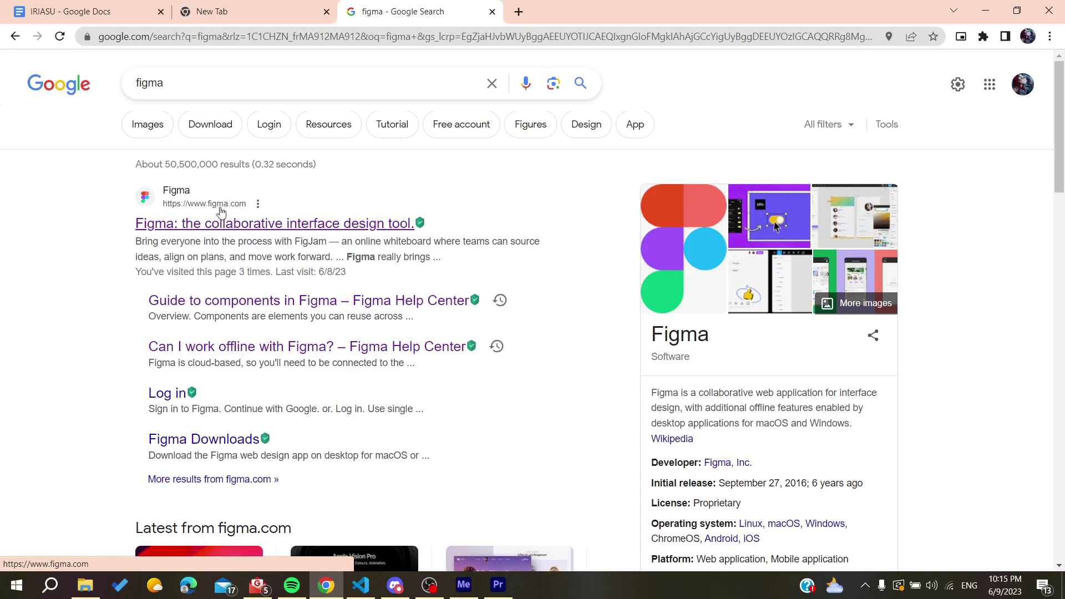
click(208, 227)
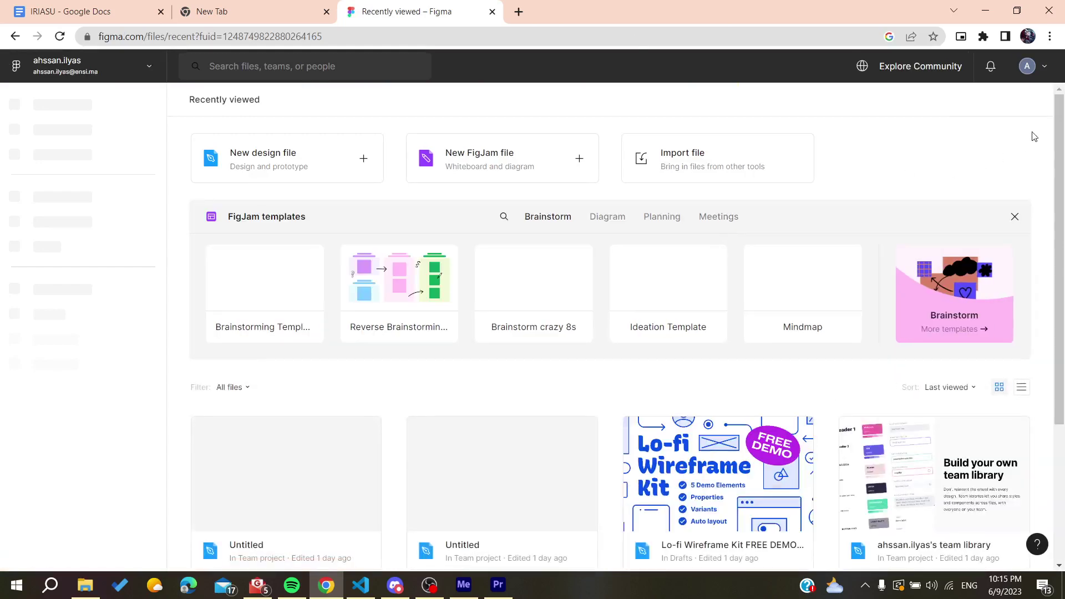
Log out, sign back in with Google, and create a new design file
click(1045, 65)
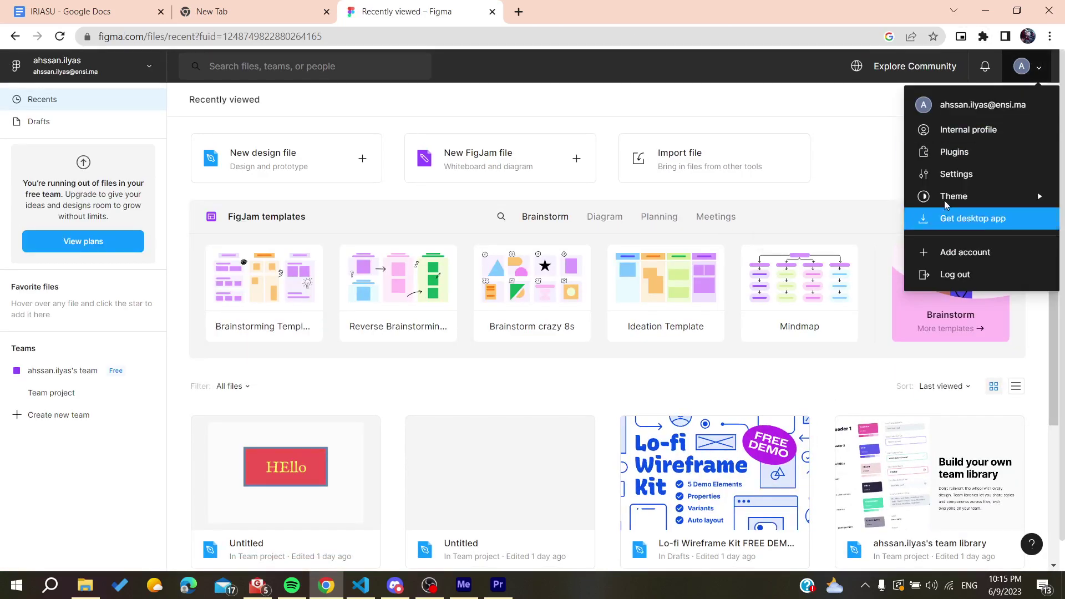
click(950, 273)
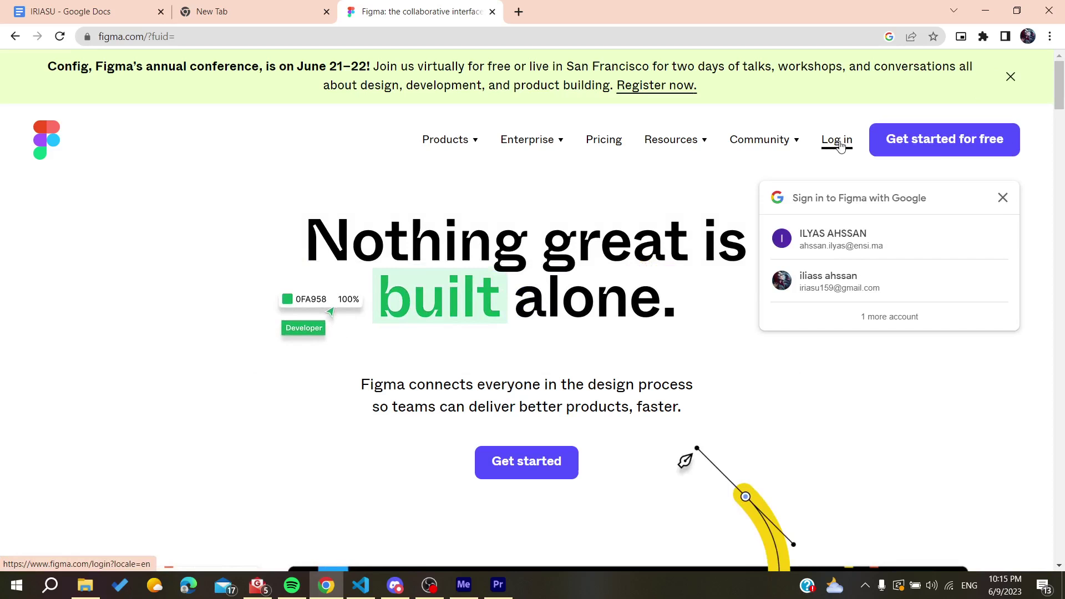
click(828, 243)
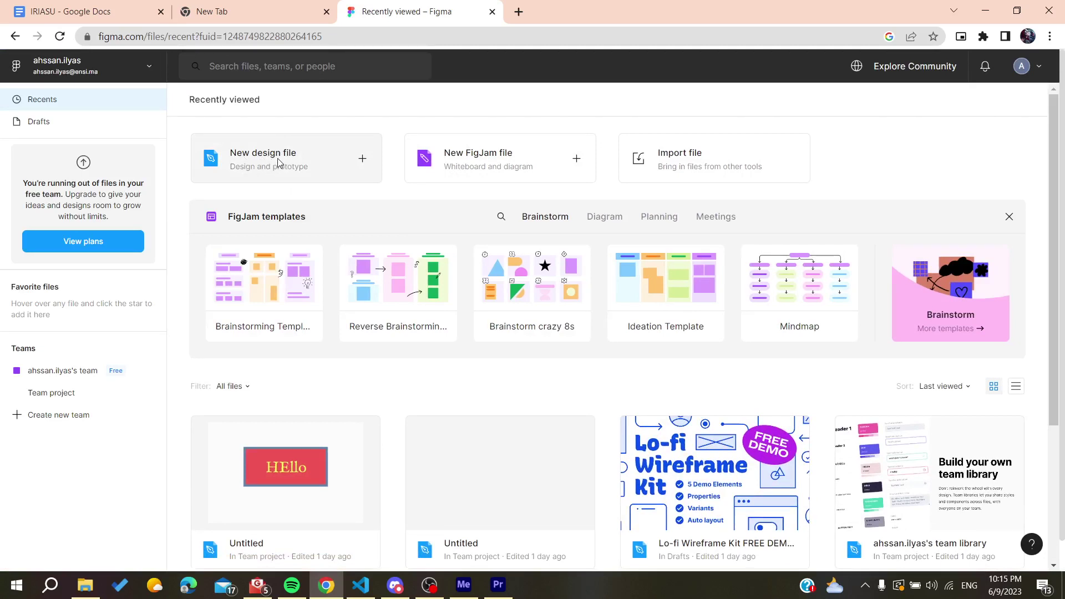
click(279, 163)
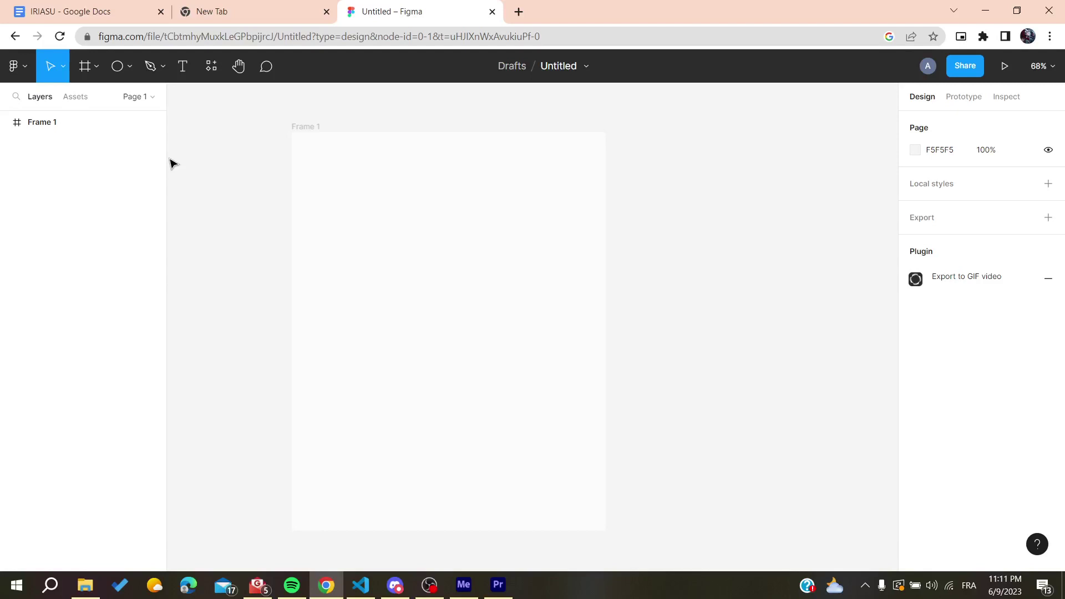
Draw a 245×182 rectangle inside Frame 1 and nudge it slightly right and down
click(129, 66)
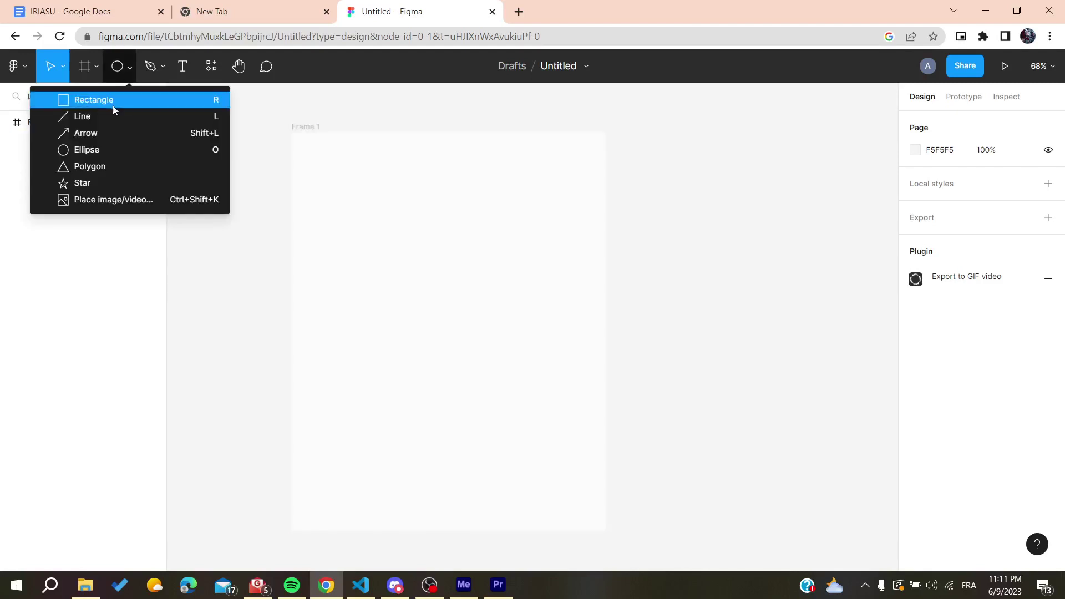
click(310, 221)
click(129, 66)
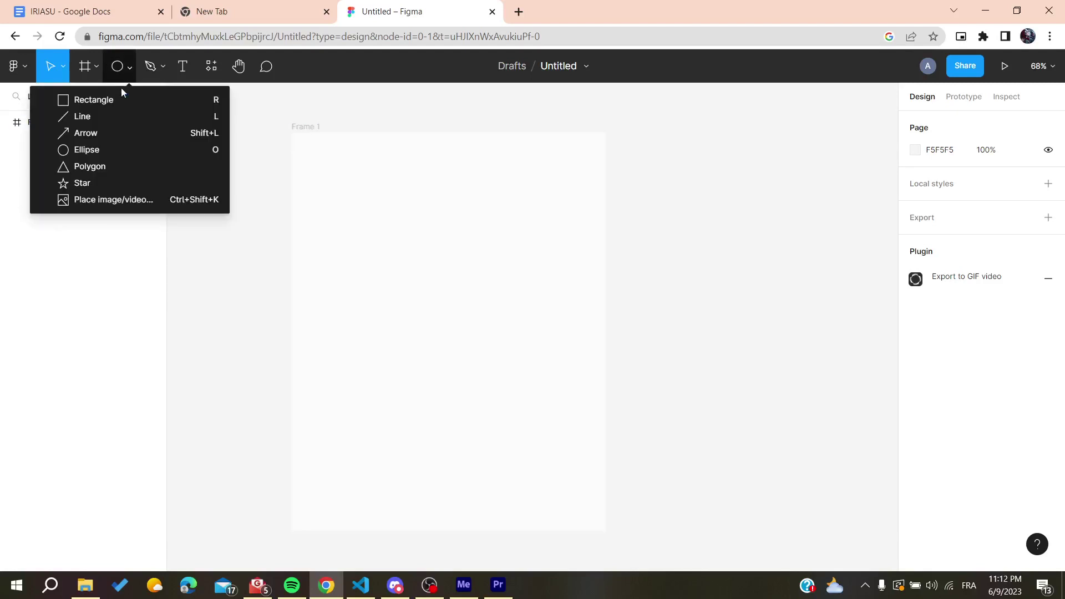
click(110, 99)
drag(391, 265, 507, 352)
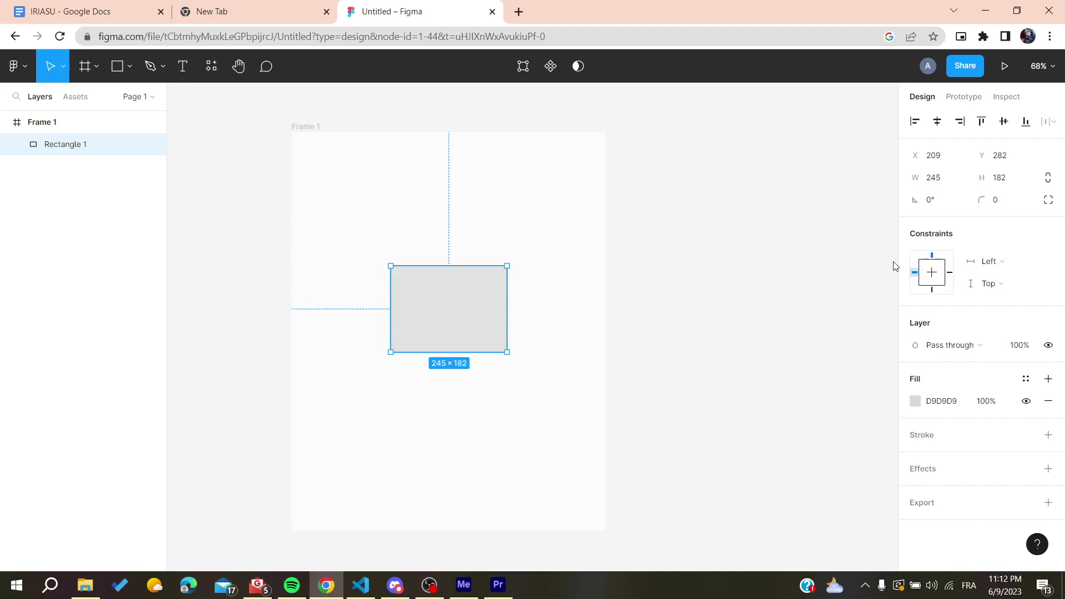
click(356, 178)
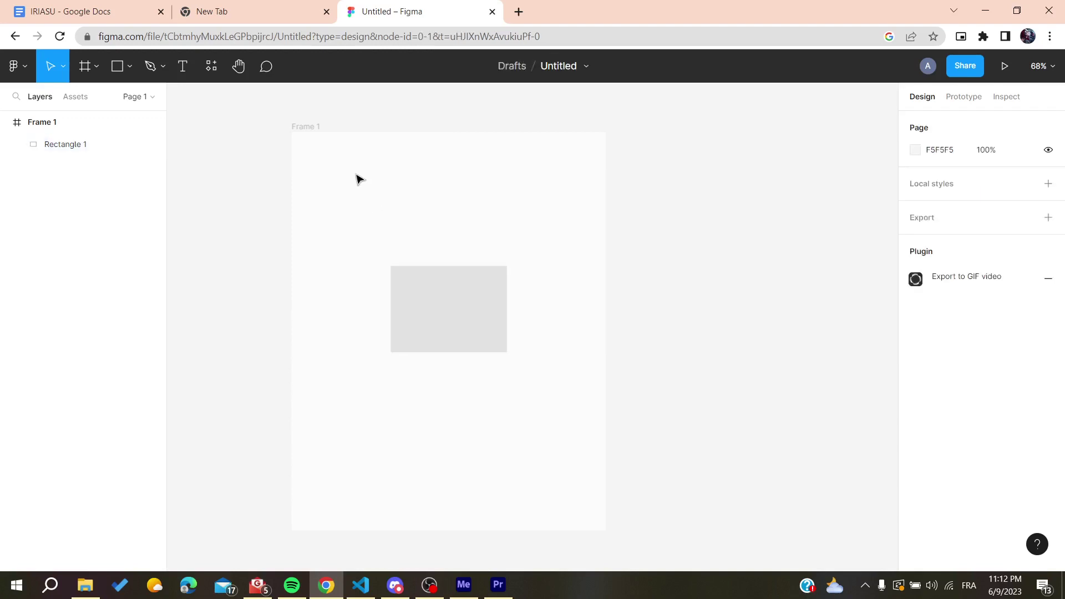
drag(433, 319, 448, 328)
click(523, 253)
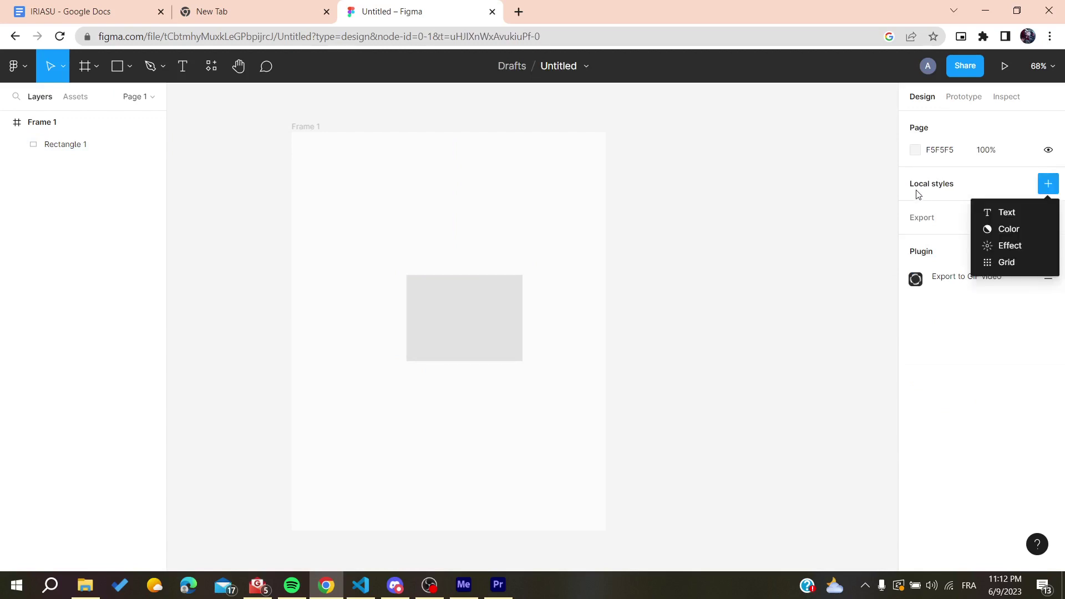
Select the rectangle and try Bottom, Right, then Top constraints
click(779, 226)
click(478, 304)
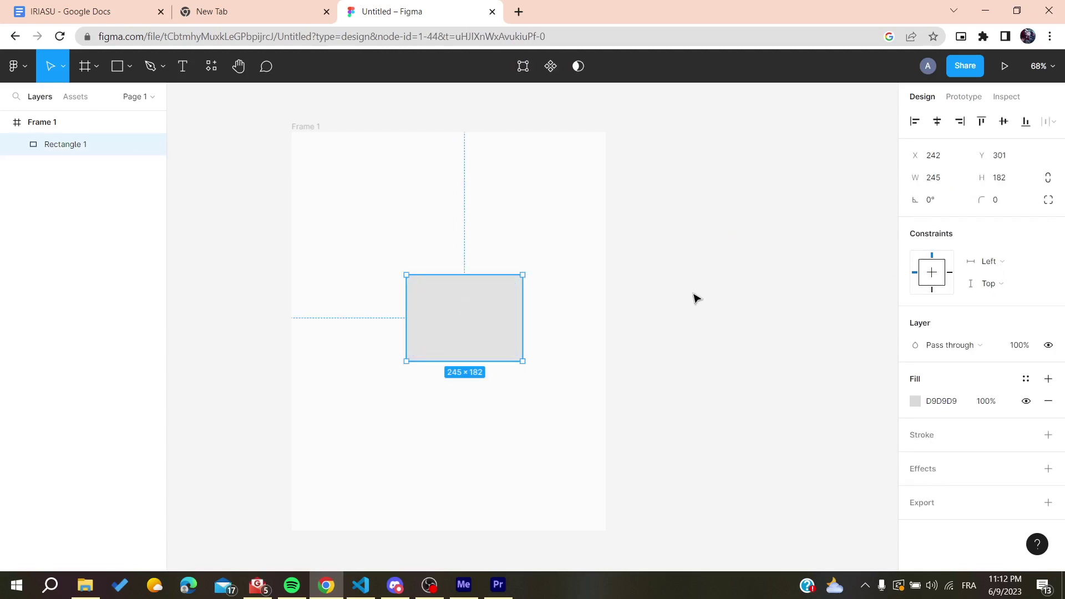
click(932, 289)
click(949, 273)
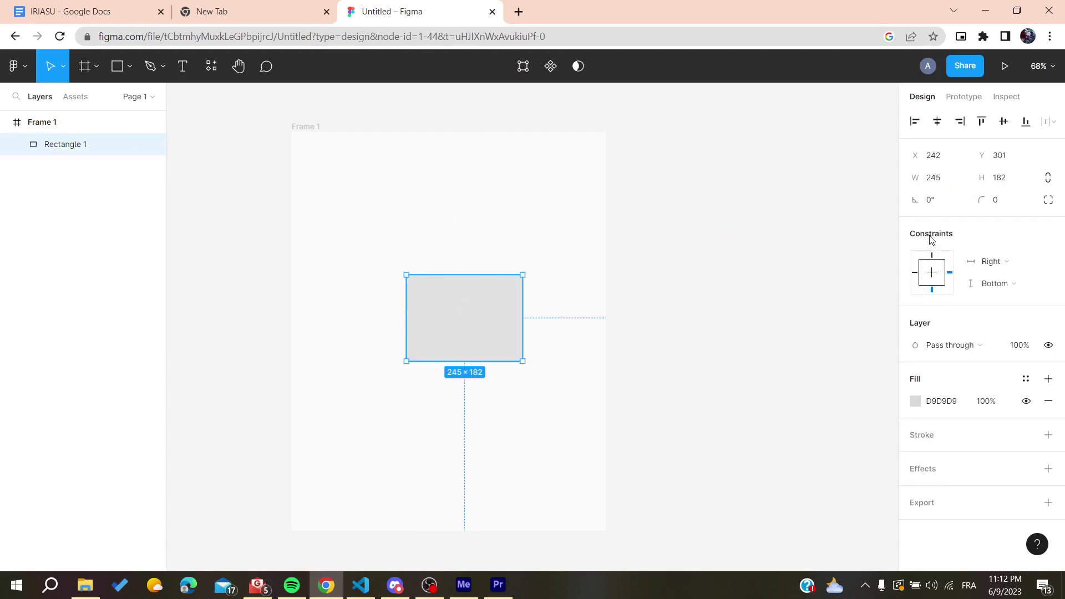
click(932, 256)
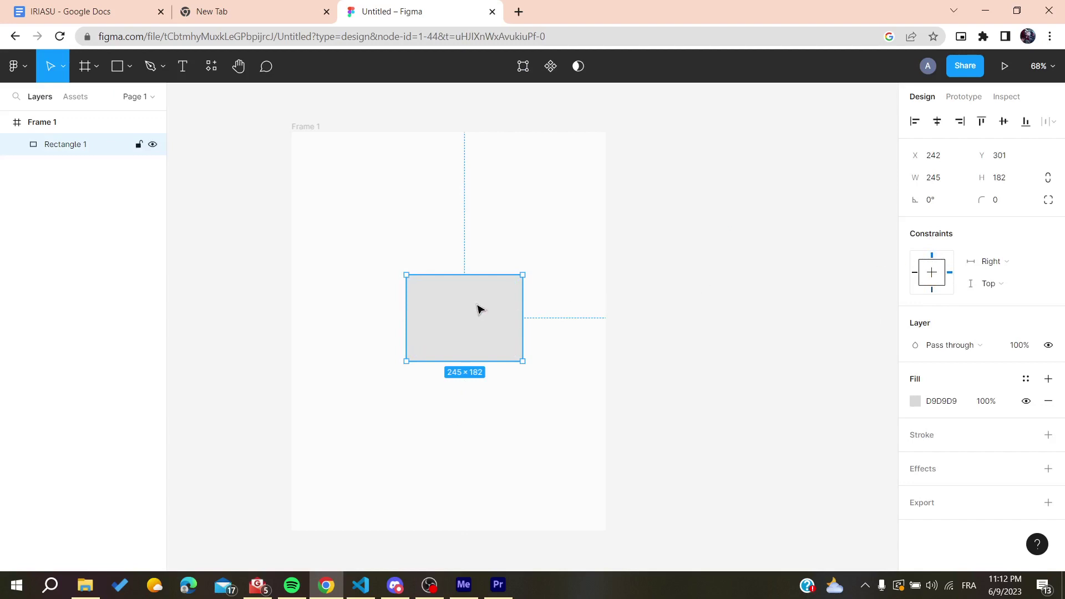
Move the rectangle, heighten it to 245×197, and set its horizontal constraint to Center
drag(478, 306, 497, 248)
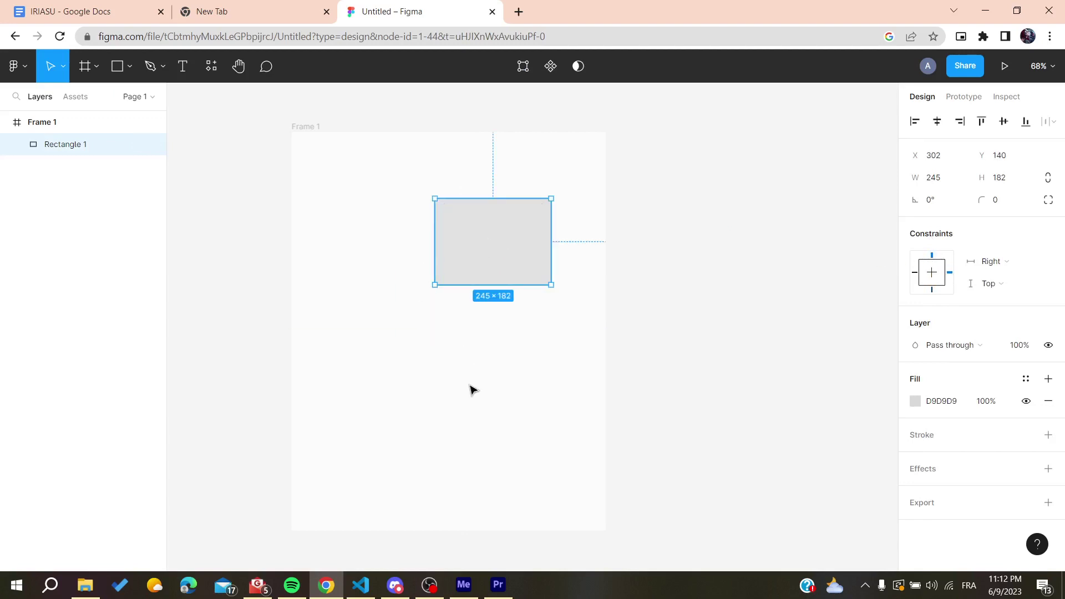
mouse_move(477, 199)
mouse_down()
mouse_move(483, 219)
mouse_move(469, 225)
mouse_move(471, 192)
mouse_up()
drag(476, 252, 434, 286)
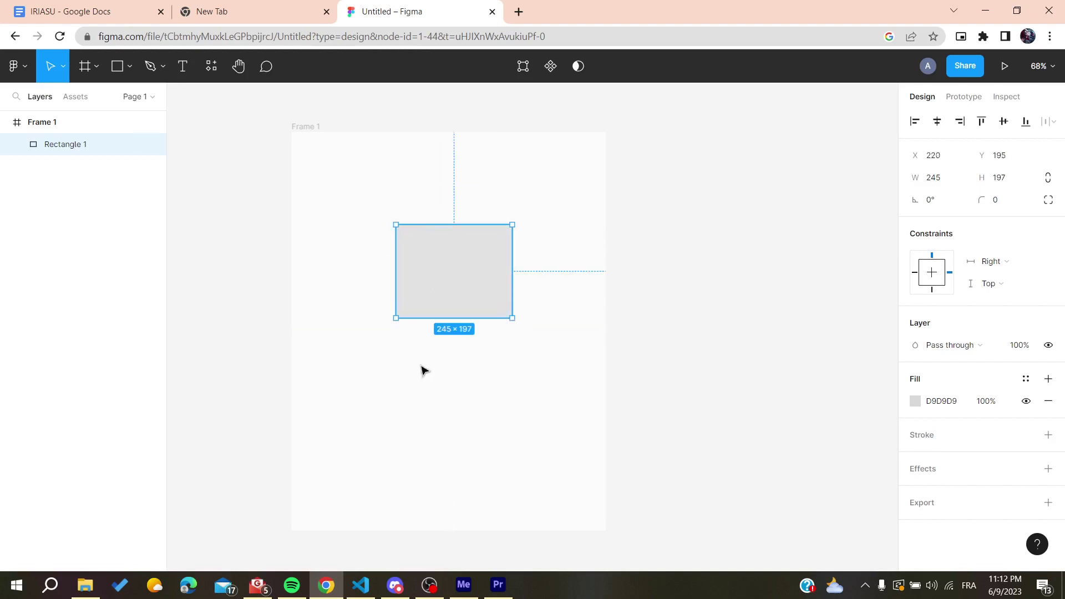
click(927, 273)
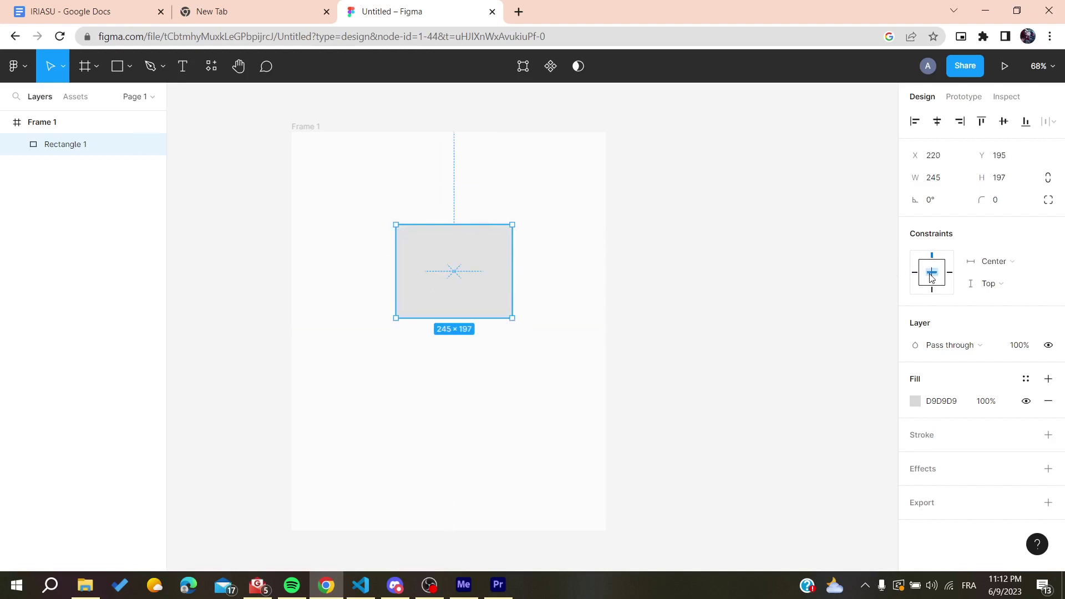
click(932, 267)
click(584, 507)
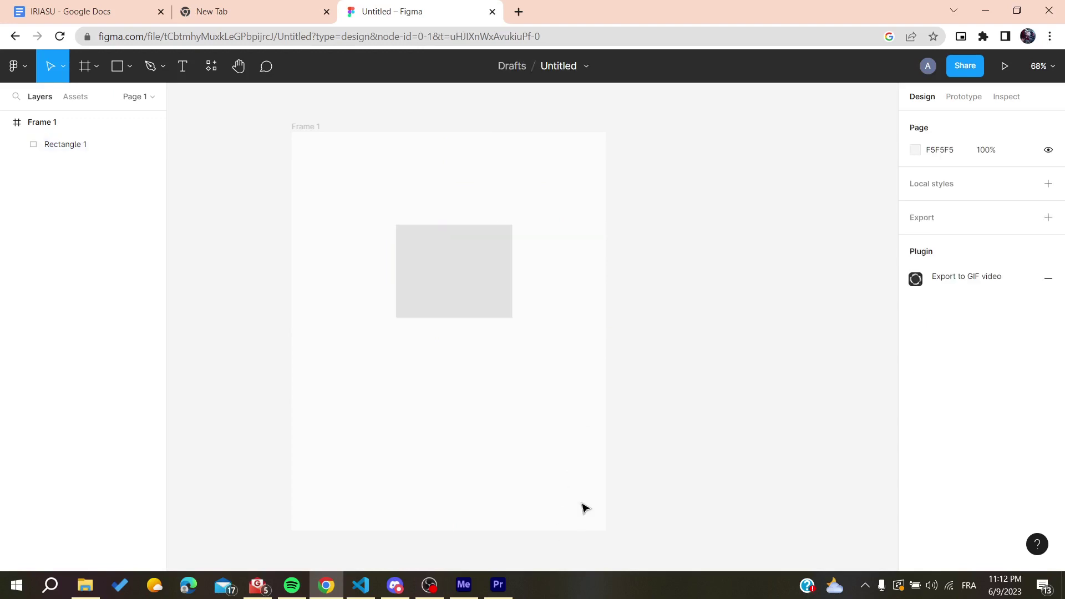
Shrink Frame 1, then pin the rectangle Left and Top and move it toward the top-left
click(74, 125)
drag(610, 129, 671, 144)
click(496, 268)
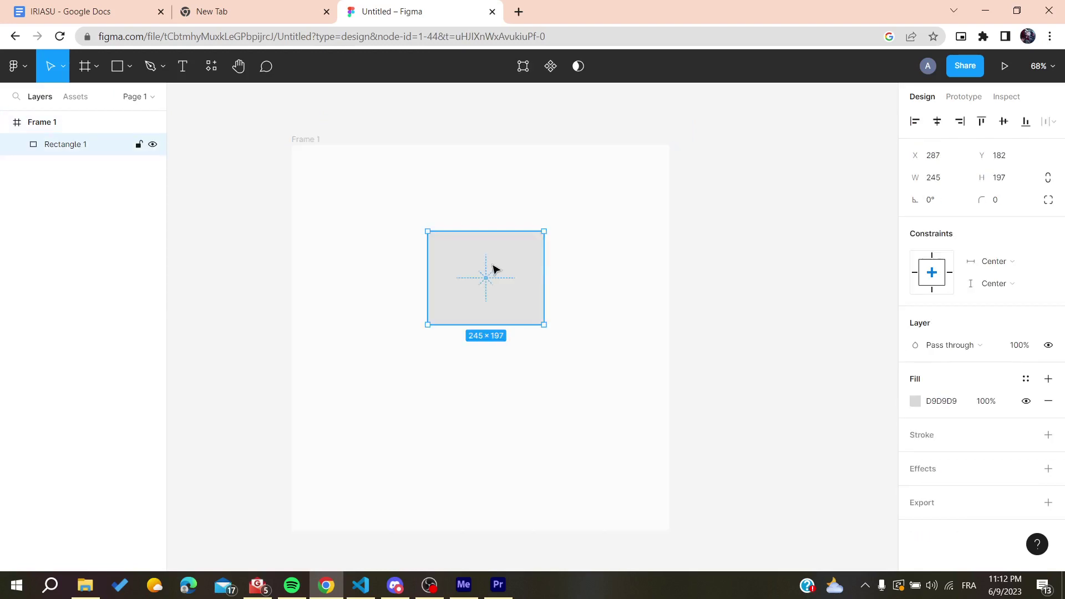
click(914, 272)
click(931, 256)
drag(499, 298, 414, 257)
click(531, 433)
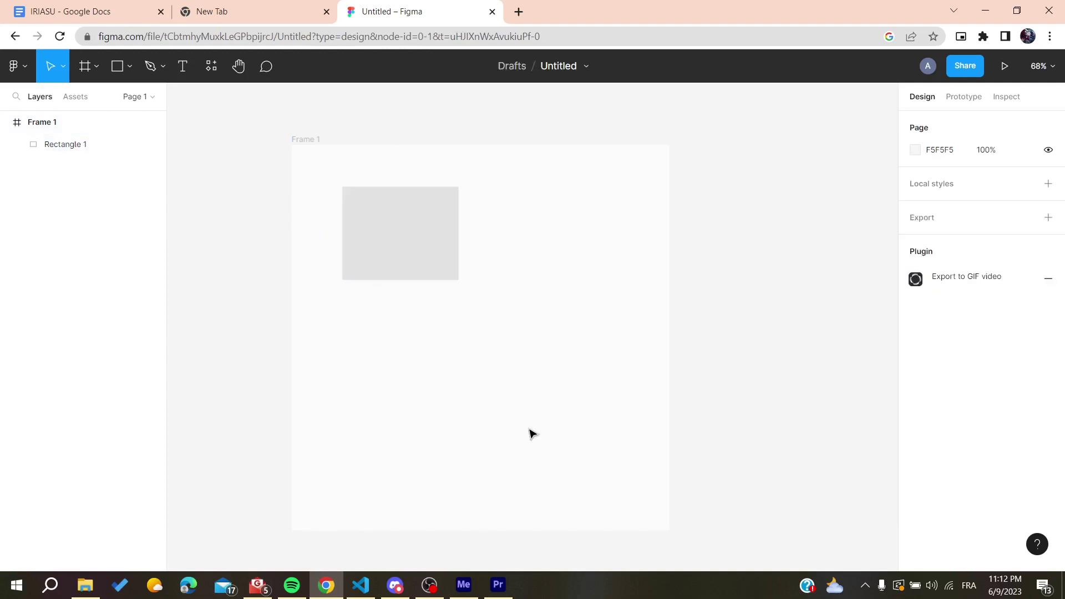
Resize Frame 1 from its bottom-right and top-left corners to 1117×800
click(67, 127)
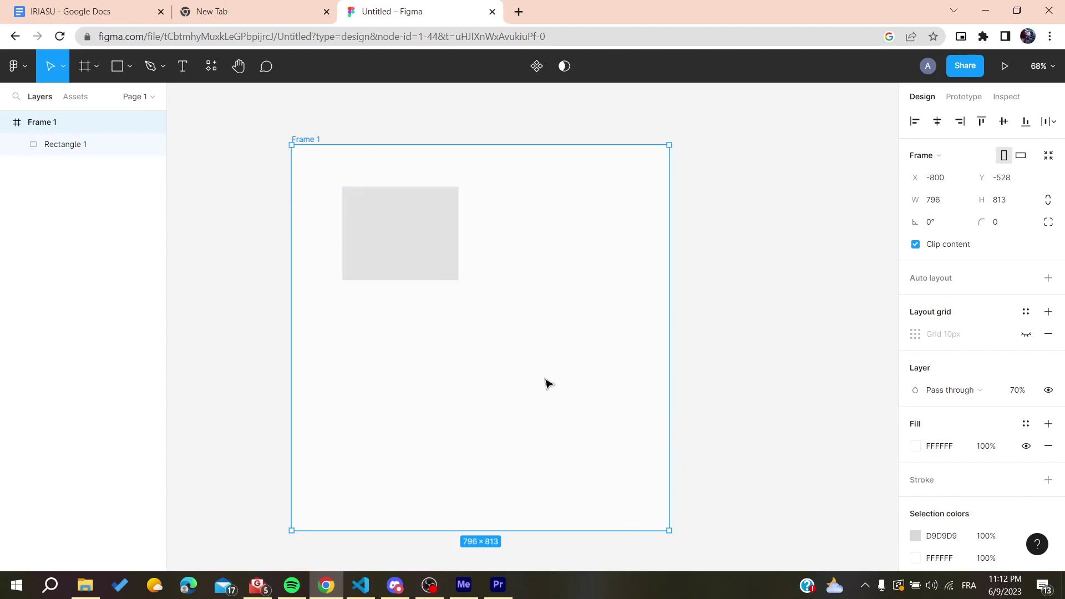
drag(670, 533, 768, 510)
drag(289, 145, 244, 127)
scroll(359, 194, down, 2)
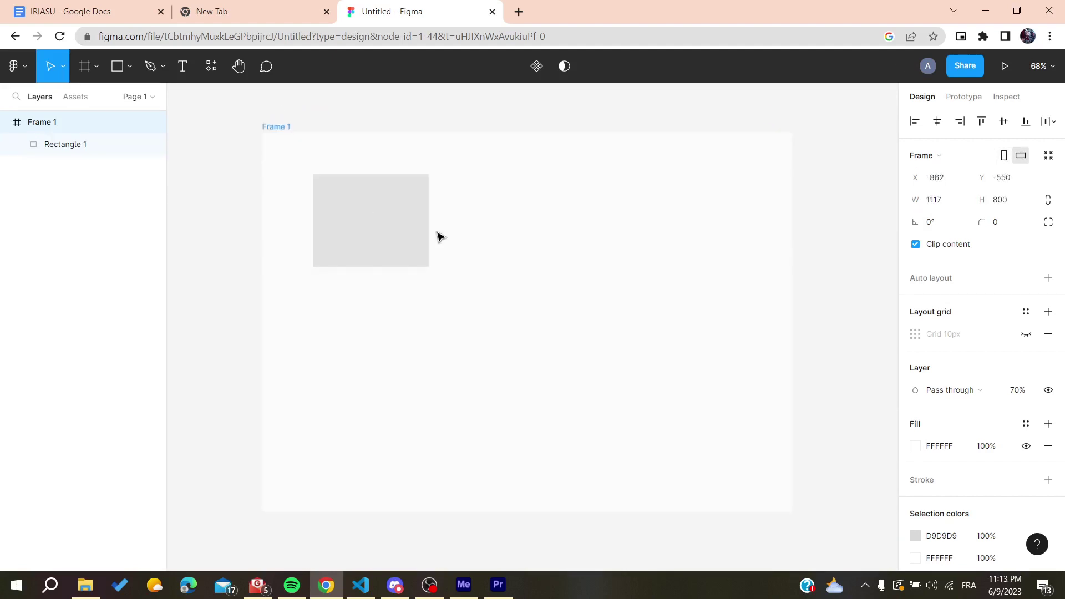
Move the rectangle to the frame's centre and constrain it Center horizontally and vertically
click(380, 230)
drag(380, 230, 523, 271)
click(391, 230)
click(500, 249)
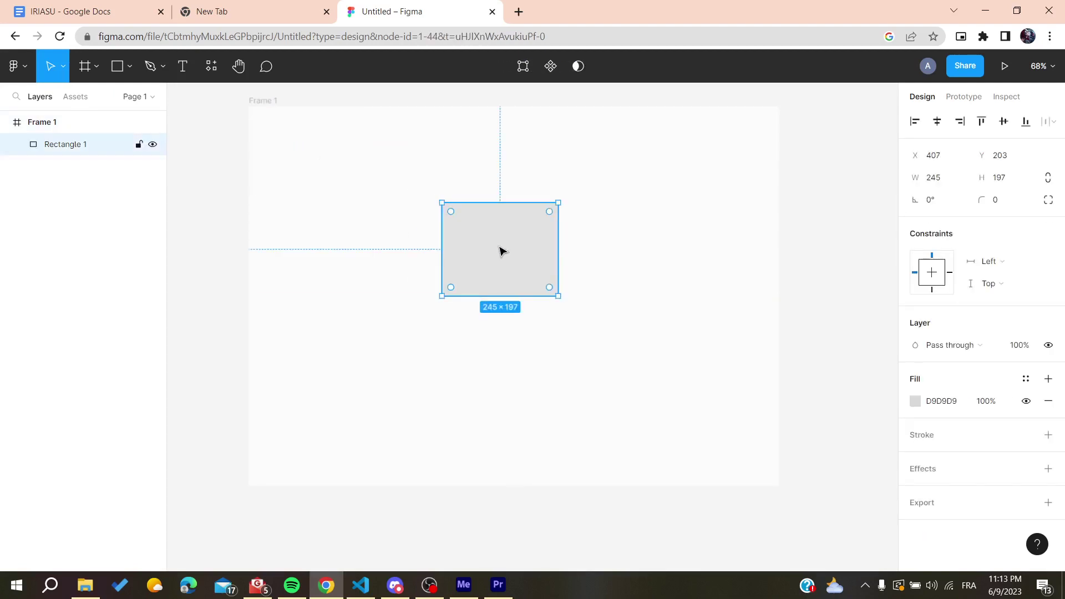
click(933, 274)
click(937, 279)
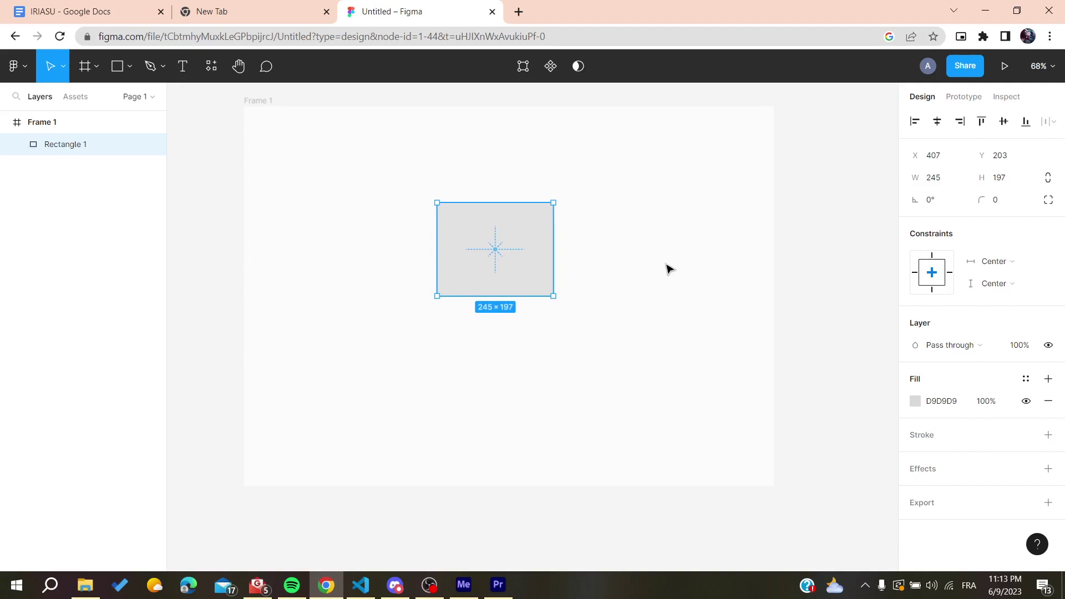
click(666, 266)
drag(495, 240, 497, 264)
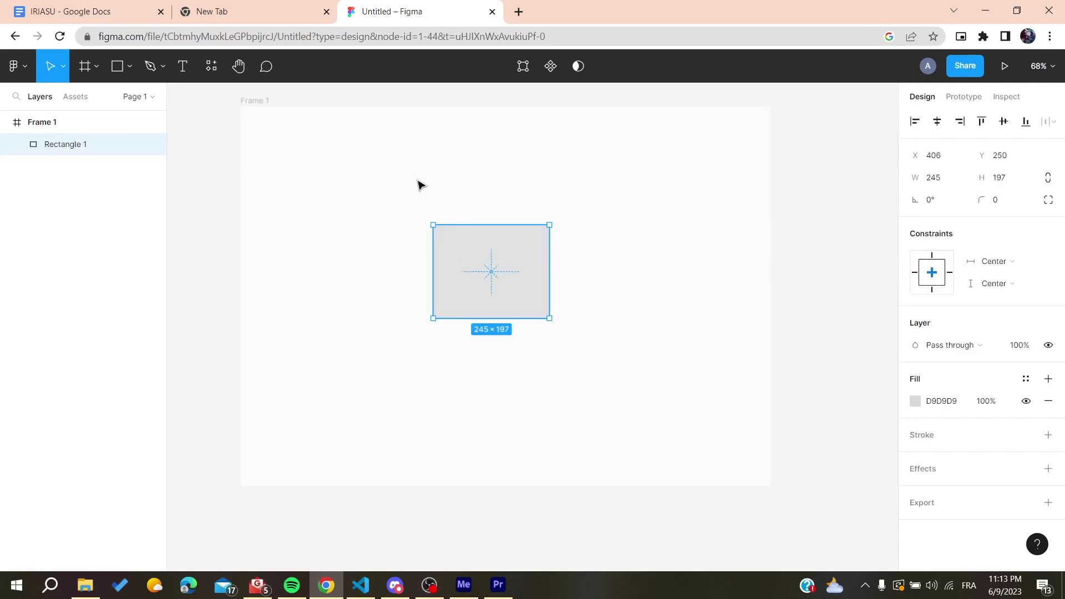
click(419, 185)
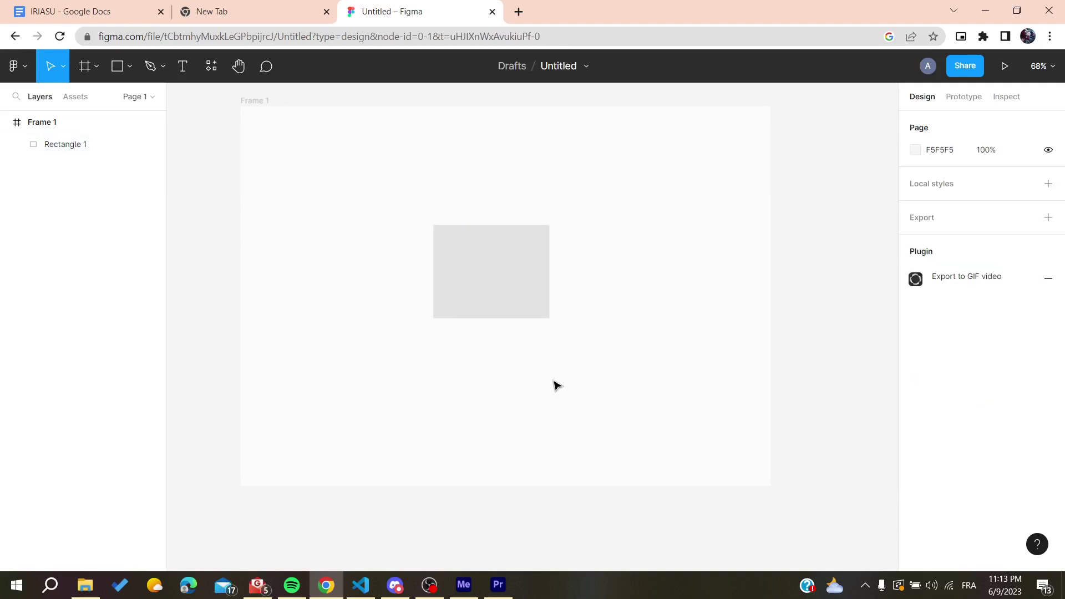
Try Left & Right, then set the horizontal constraint to Left, keeping vertical at Center
click(126, 123)
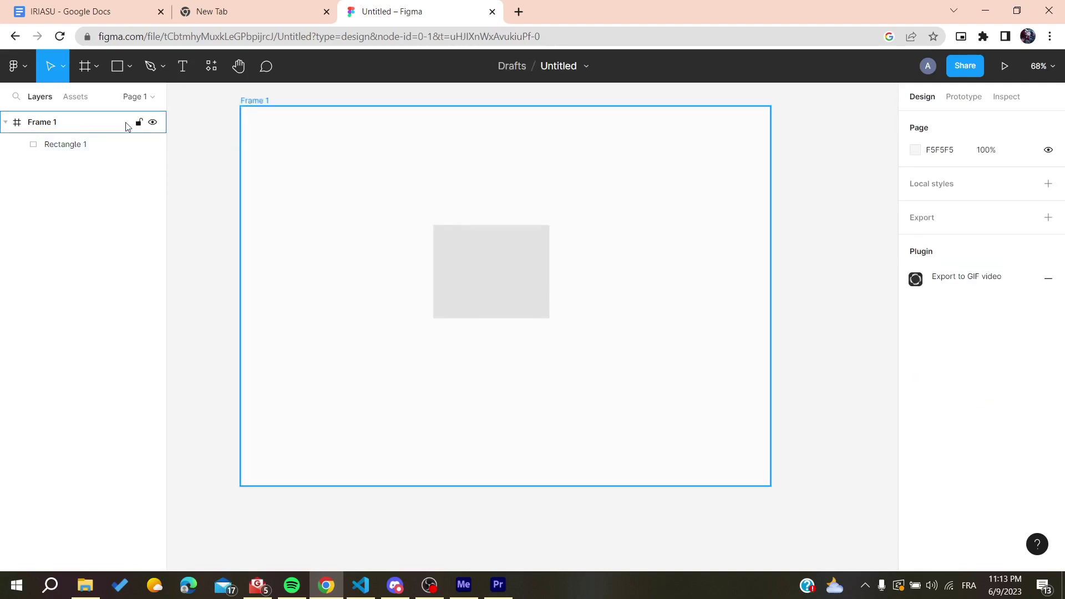
click(511, 268)
click(1004, 261)
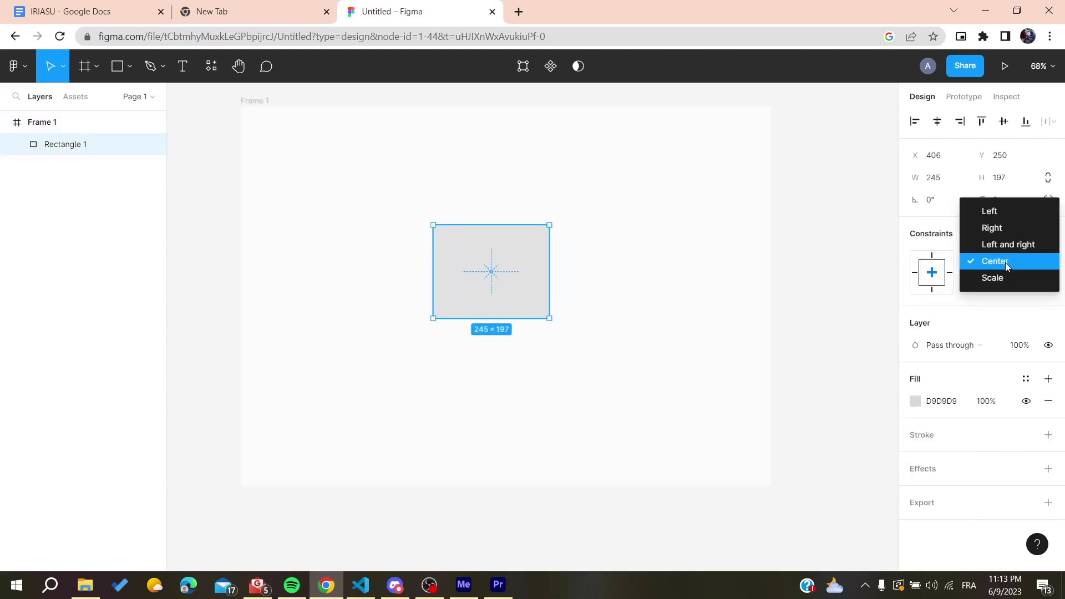
click(996, 248)
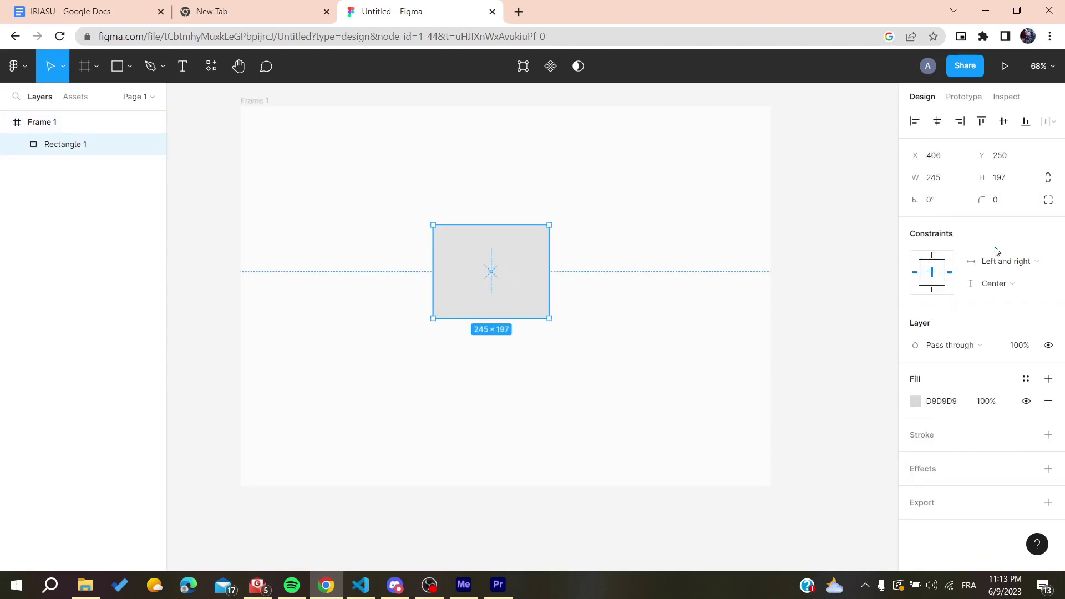
click(931, 272)
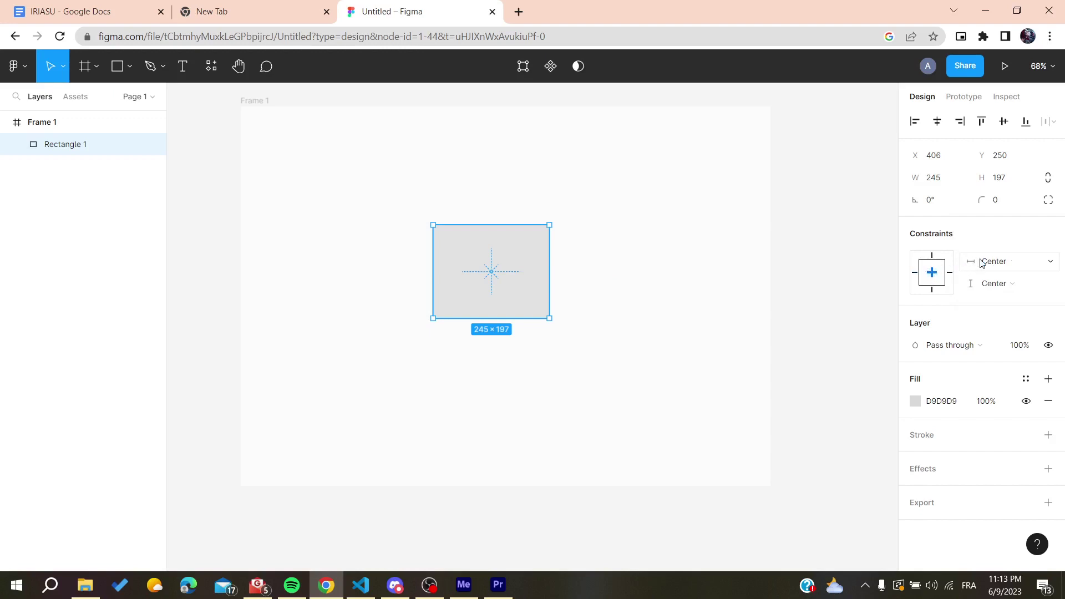
click(982, 262)
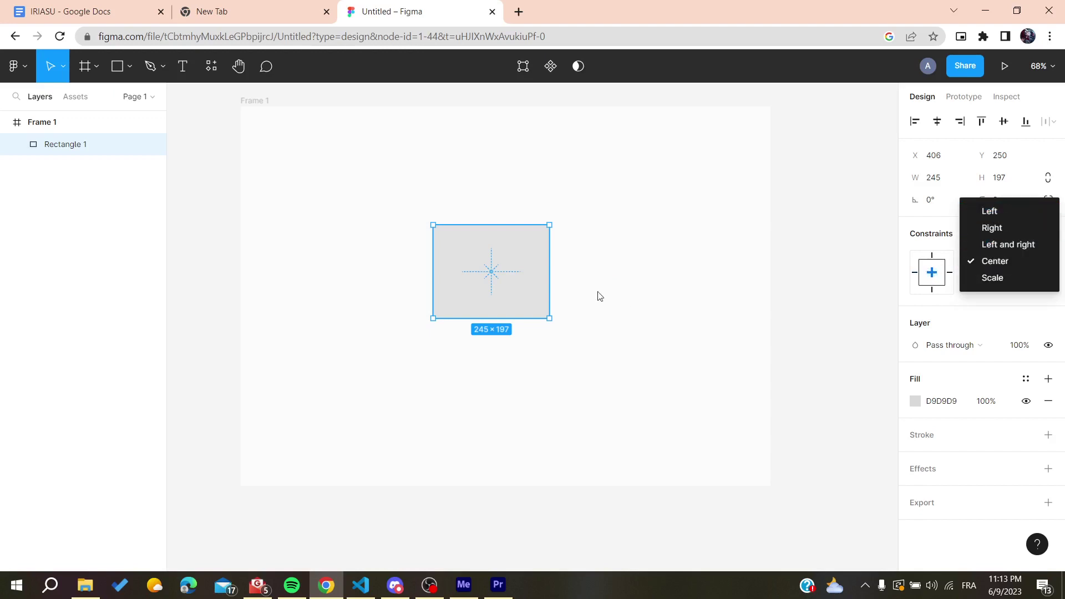
click(1009, 211)
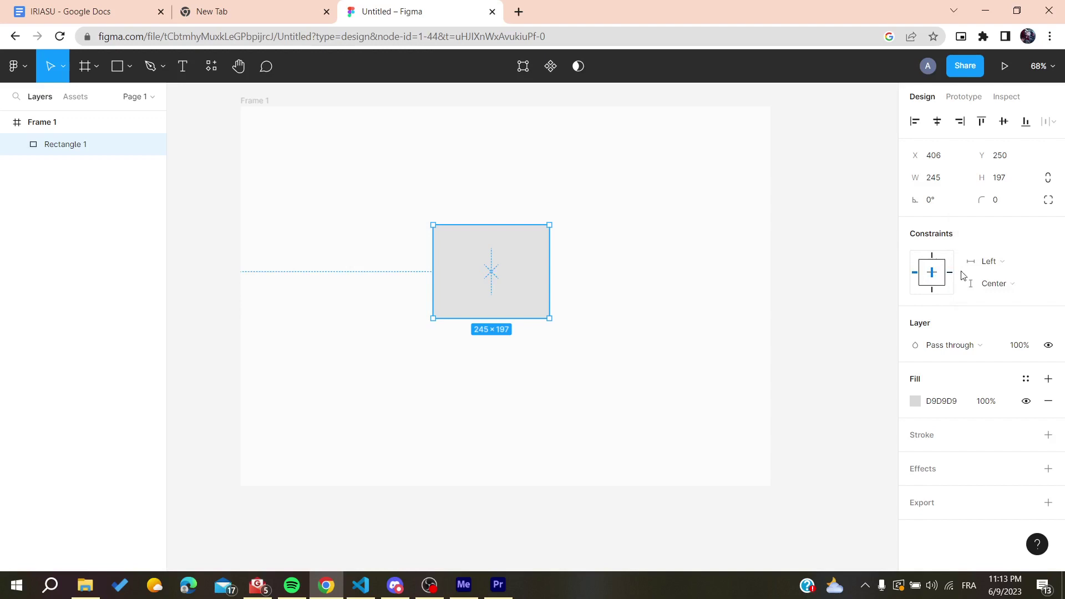
click(986, 285)
click(988, 287)
click(782, 489)
Resize Frame 1 from its bottom-right corner, shrinking then enlarging it to about 1084×715
click(93, 125)
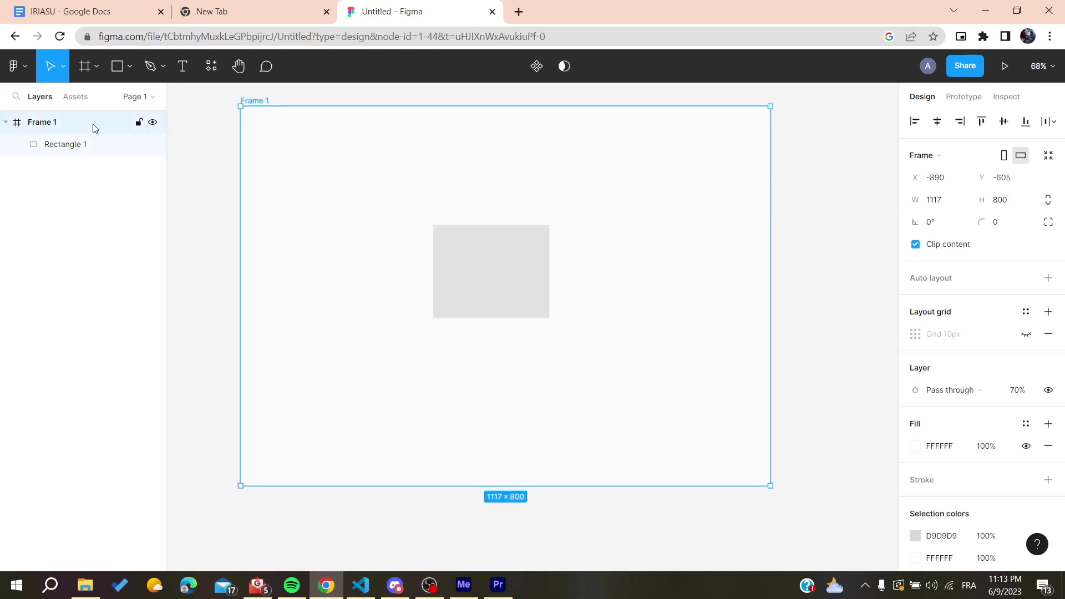
drag(770, 485, 640, 366)
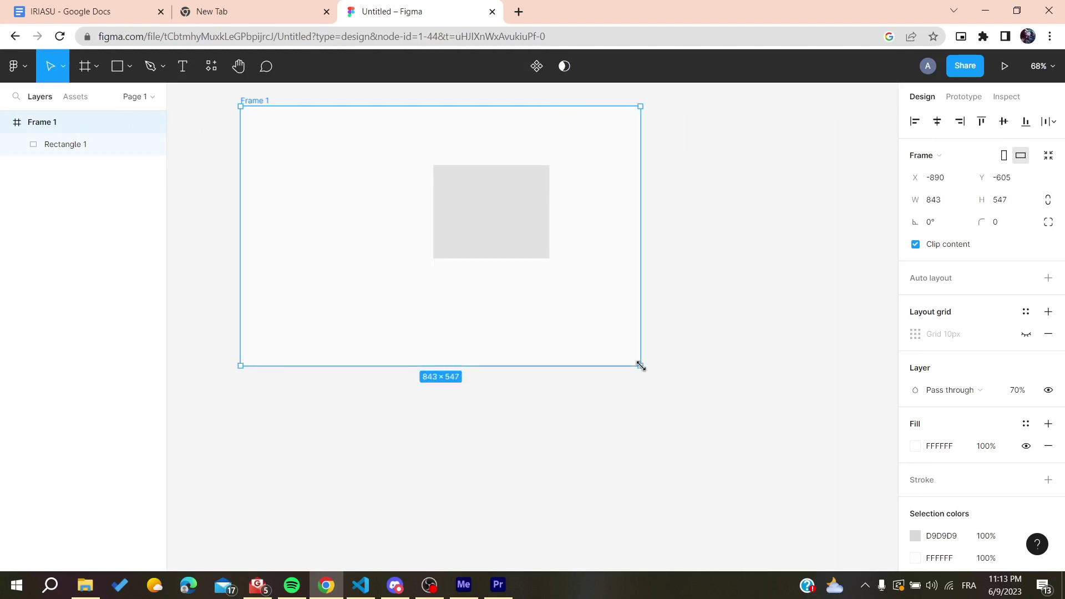
click(470, 219)
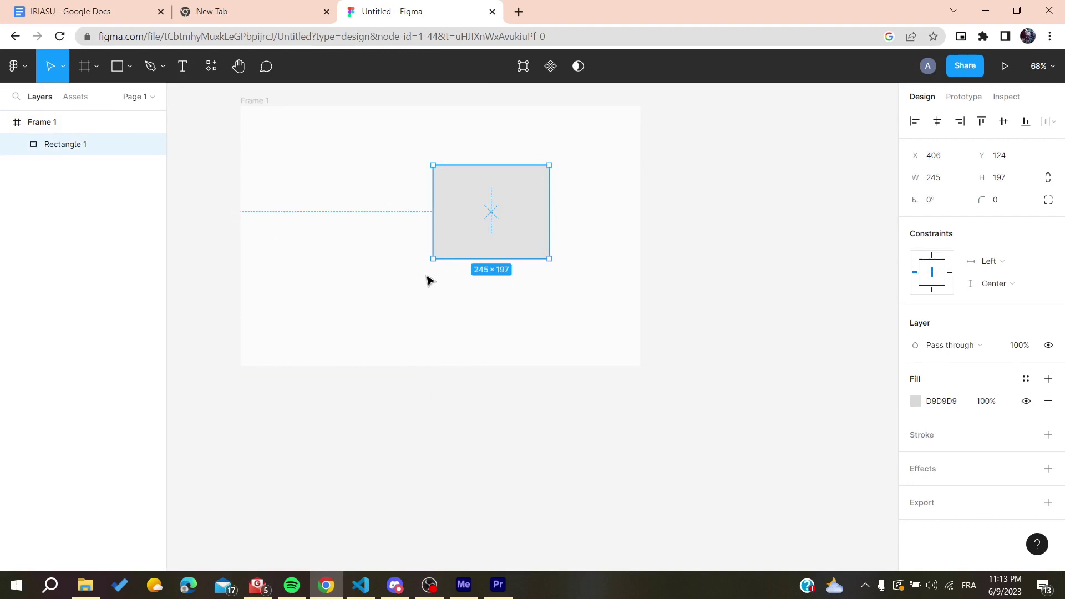
click(646, 320)
click(70, 120)
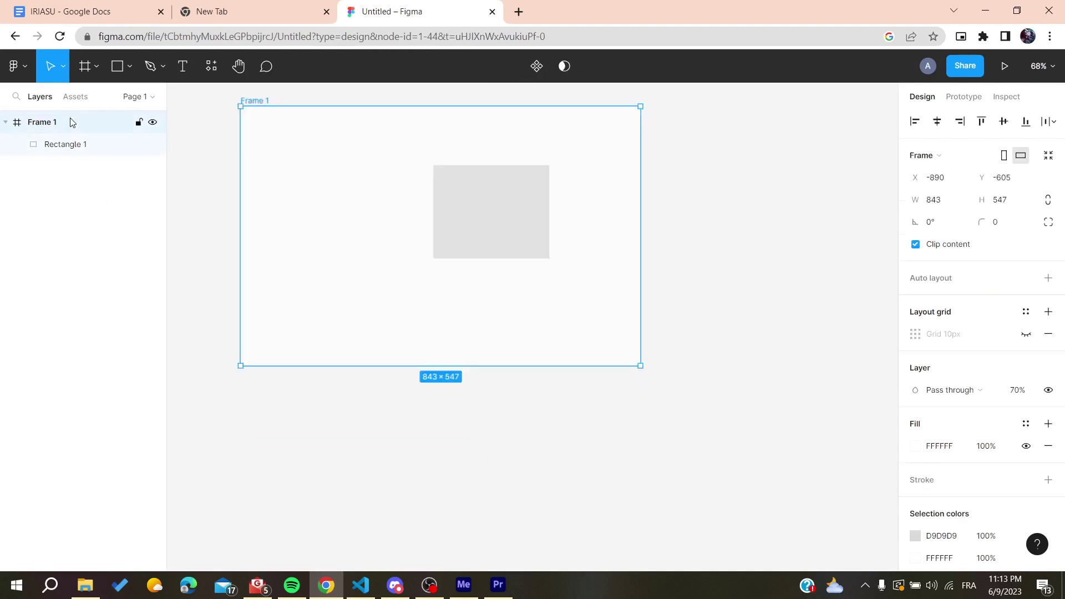
drag(639, 363, 760, 448)
click(844, 348)
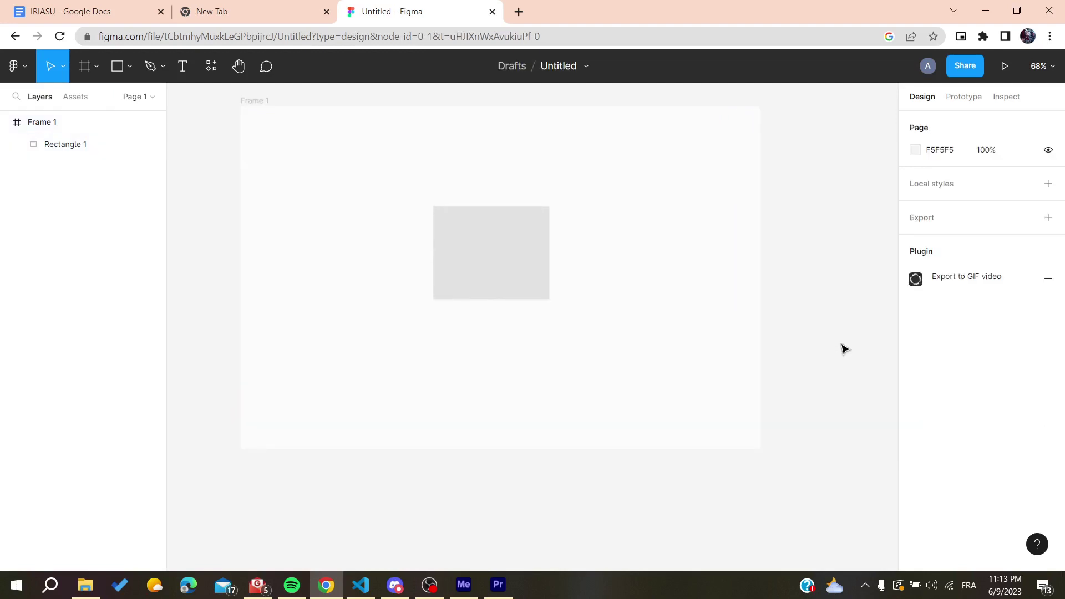